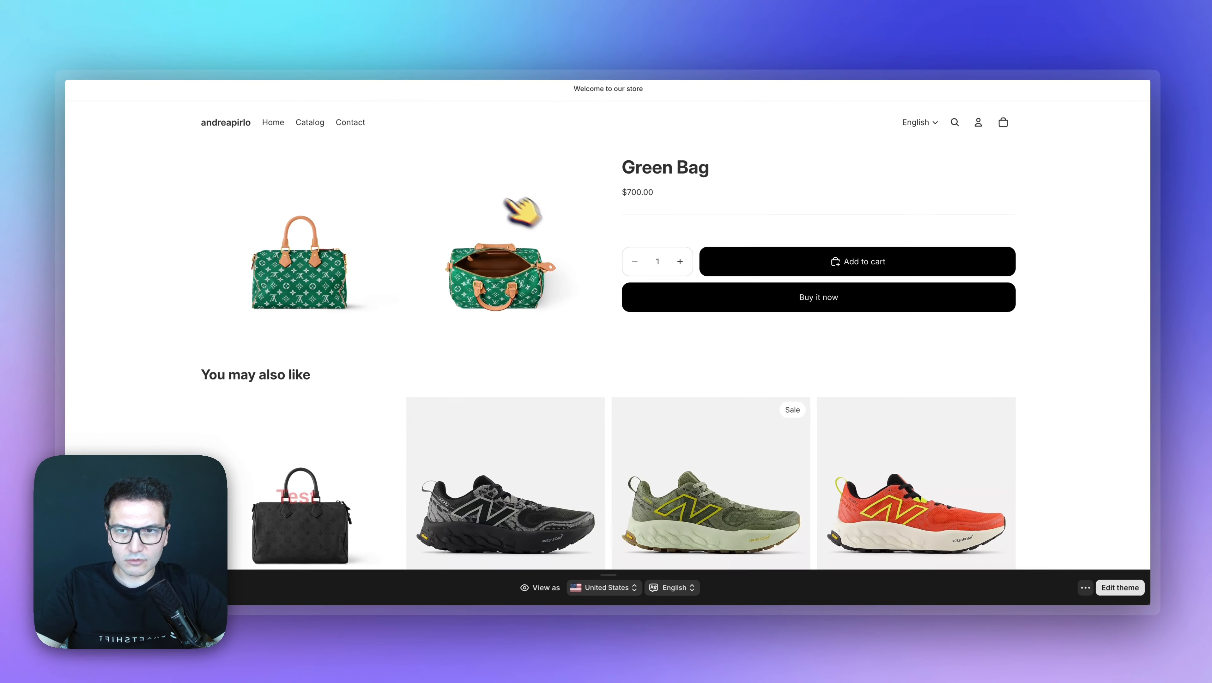
Switch to the Shopify admin, send the assistant "I want to combine bags as variants on my store", and choose all 5 bags
scroll(670, 157, "down", 2)
scroll(707, 131, "up", 2)
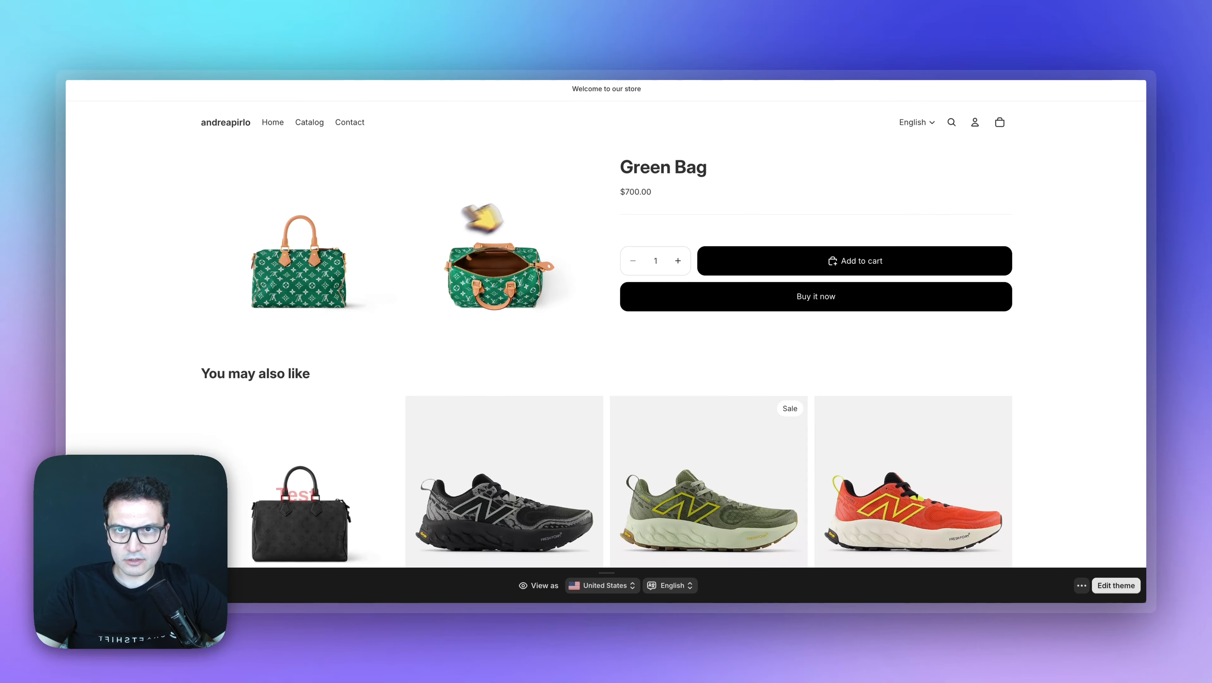
left_click(395, 21)
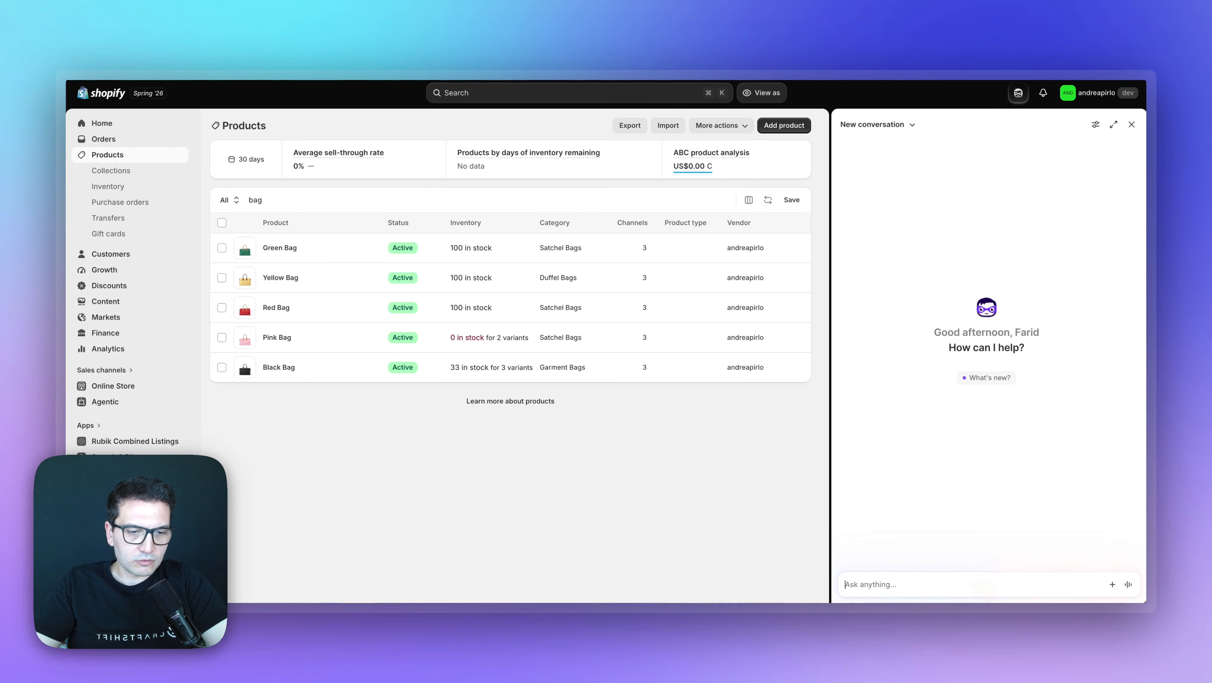
type("want to combine")
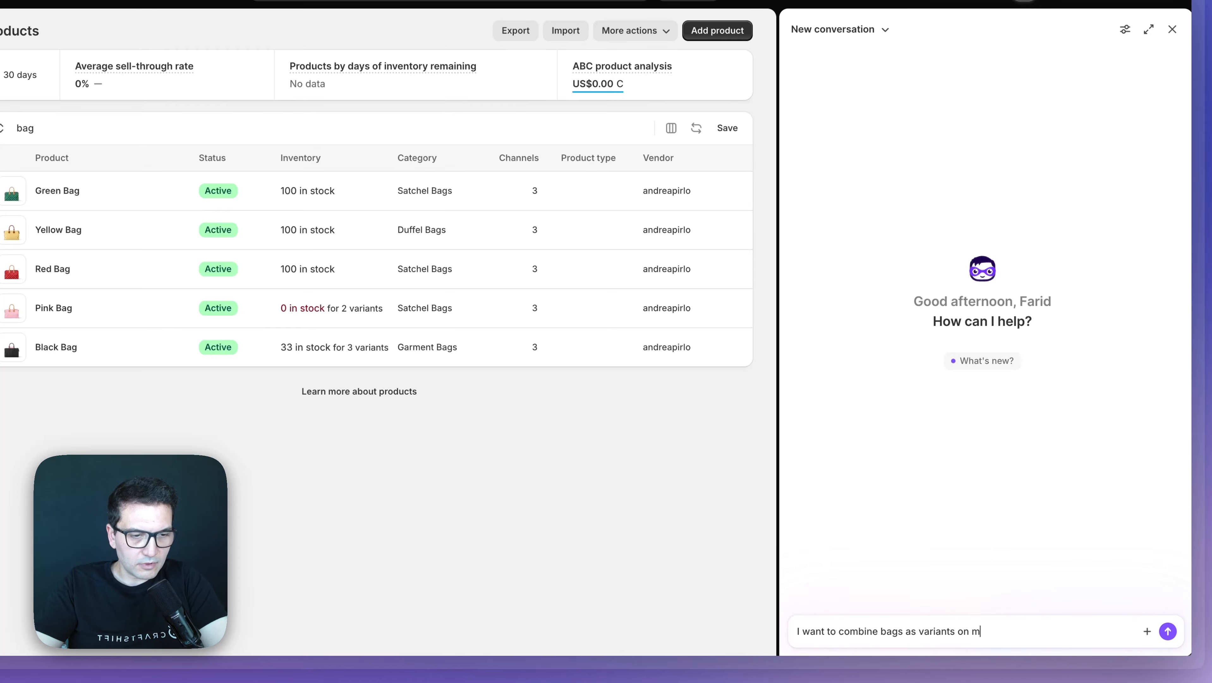
type("bags as variants on my store")
key("Return")
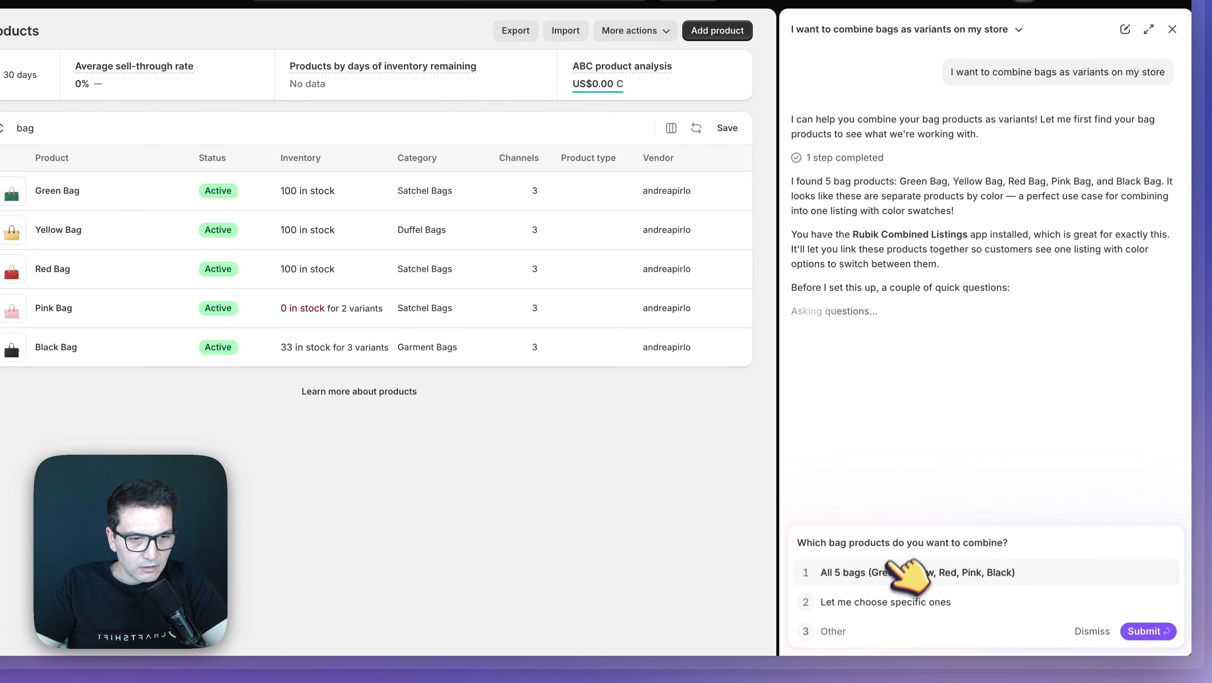
left_click(892, 566)
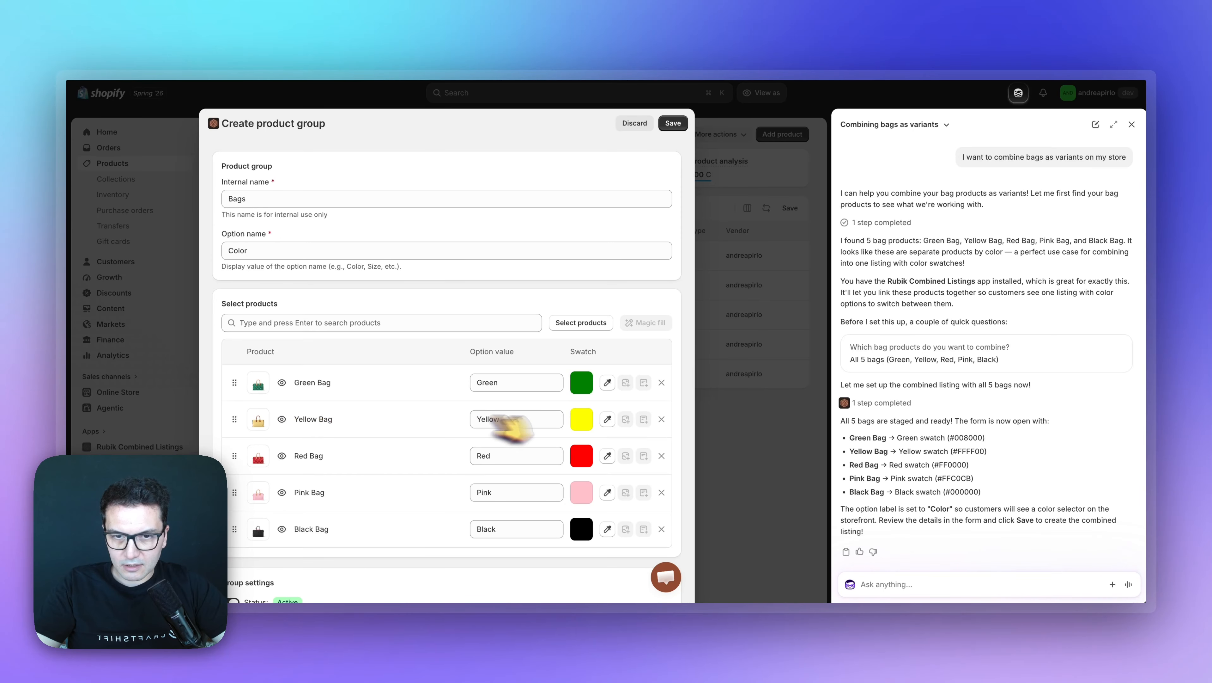
Compare the Yellow Bag and Green Bag swatch colors with their product images, leaving the swatches as they are
left_click(585, 417)
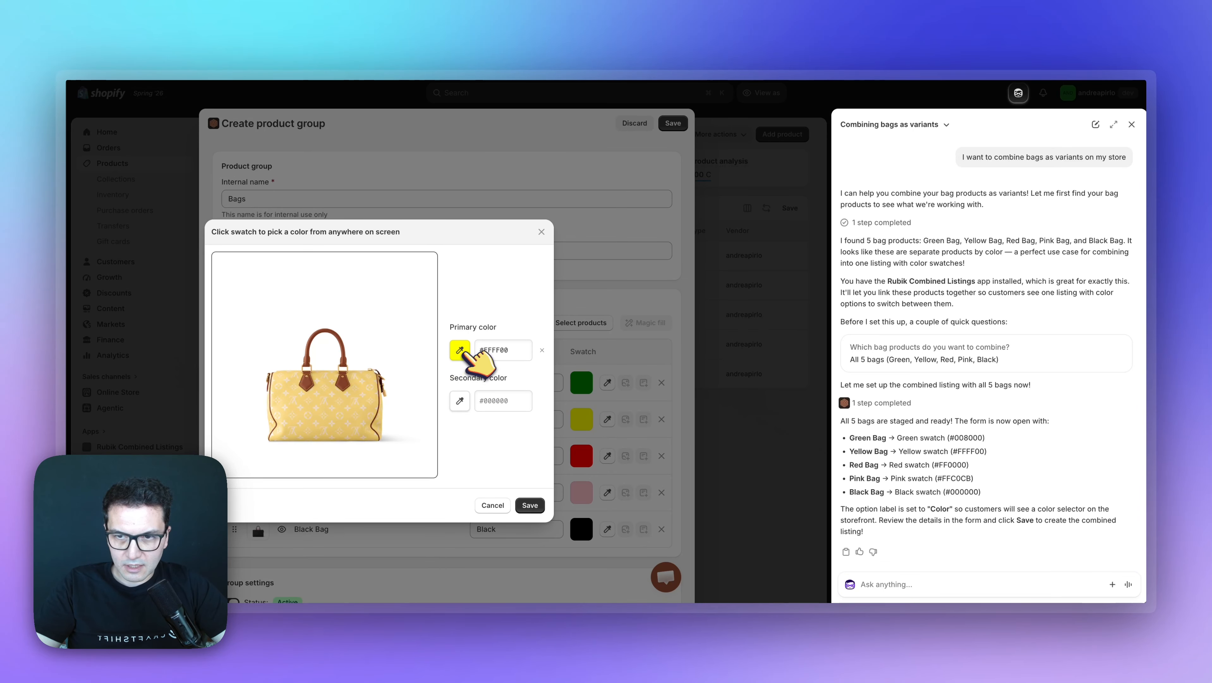
left_click(542, 231)
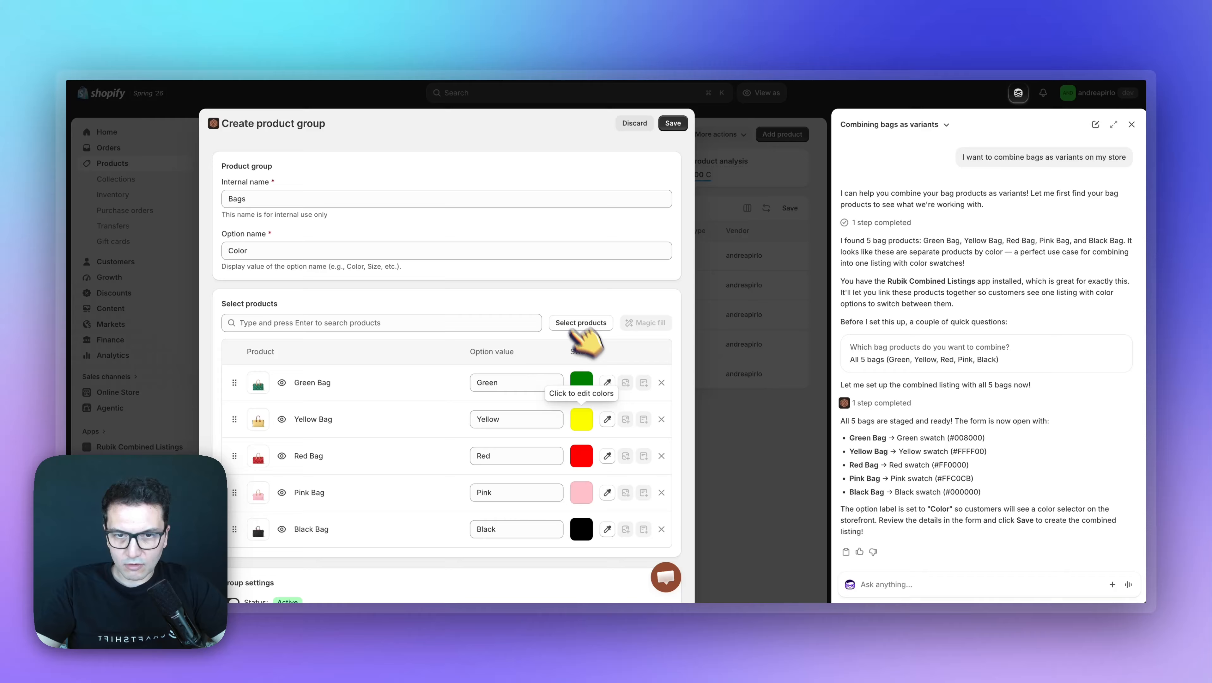
left_click(608, 382)
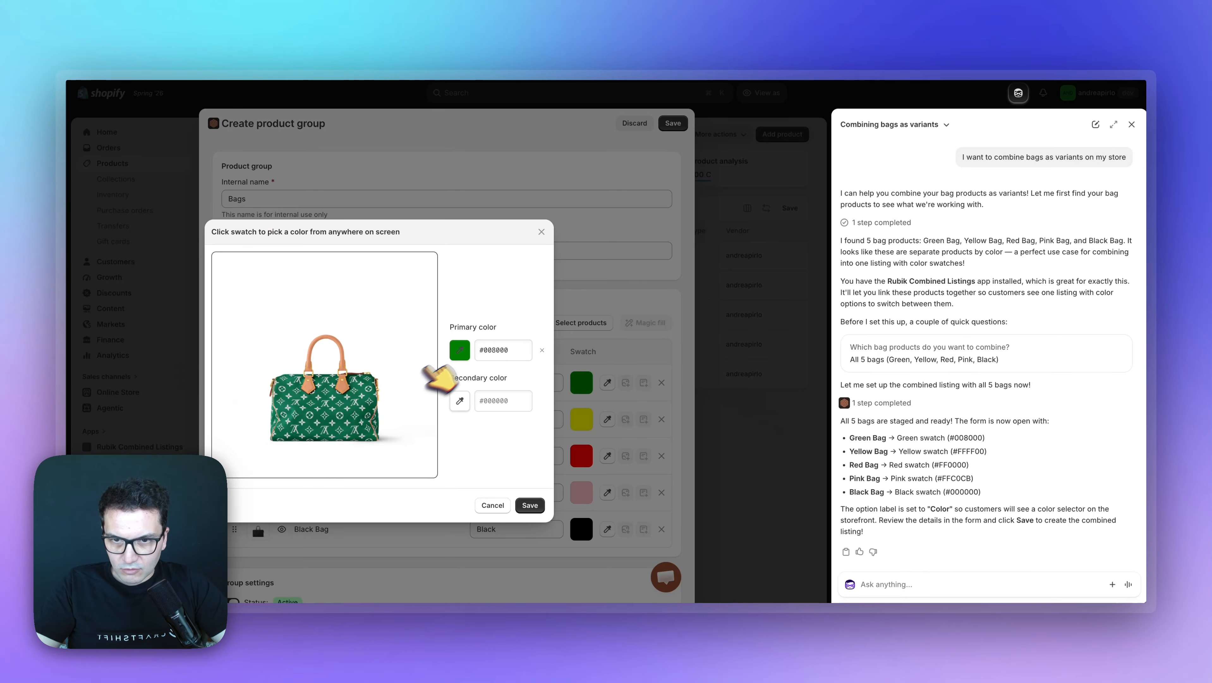
left_click(542, 231)
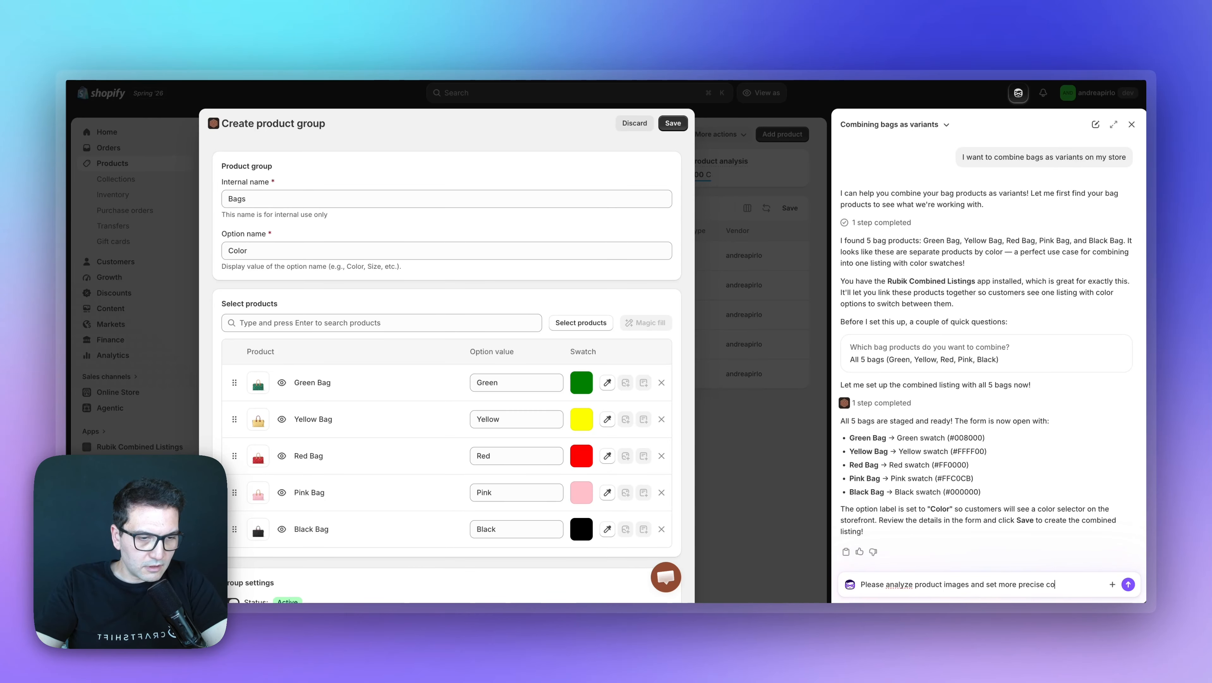
Ask the assistant "Please analyze product images and set more precise color codes" and check the Yellow Bag swatch against its image
key("Return")
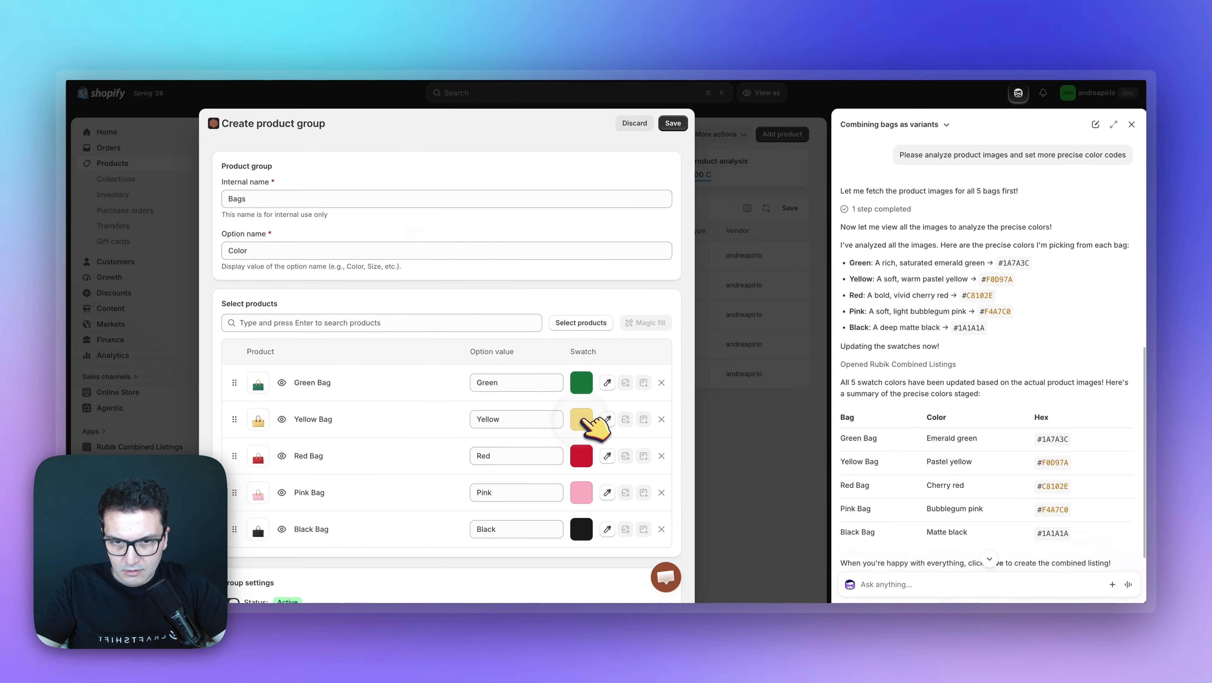
left_click(510, 400)
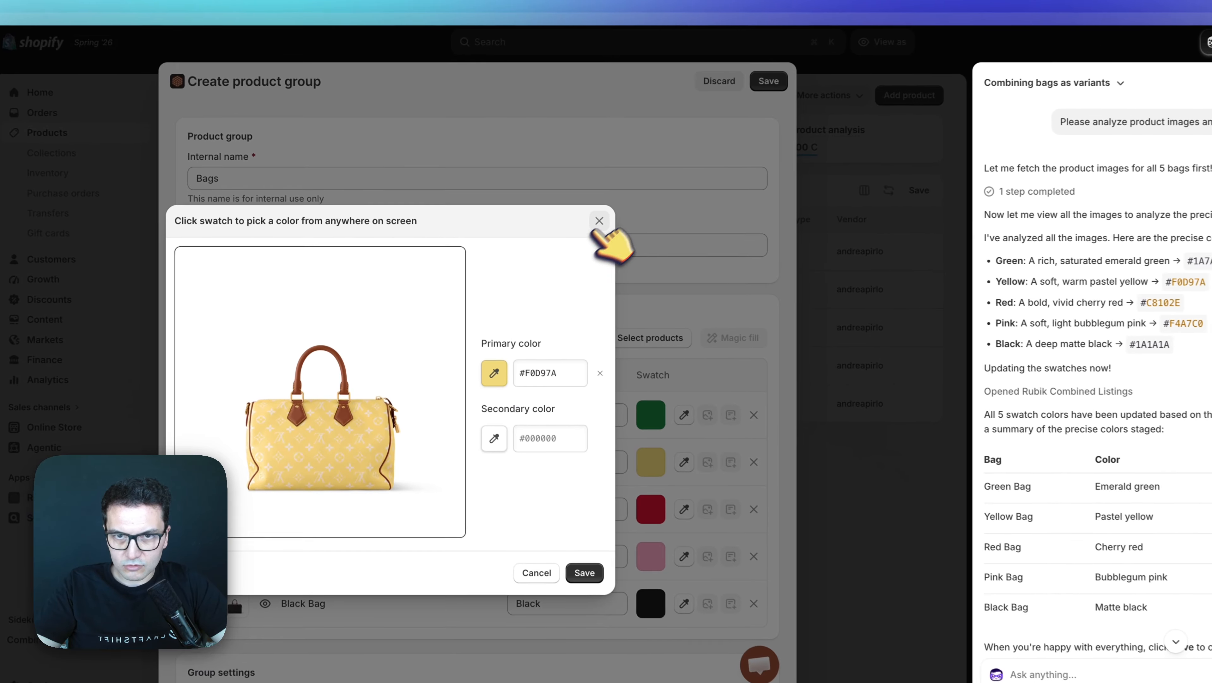
left_click(541, 231)
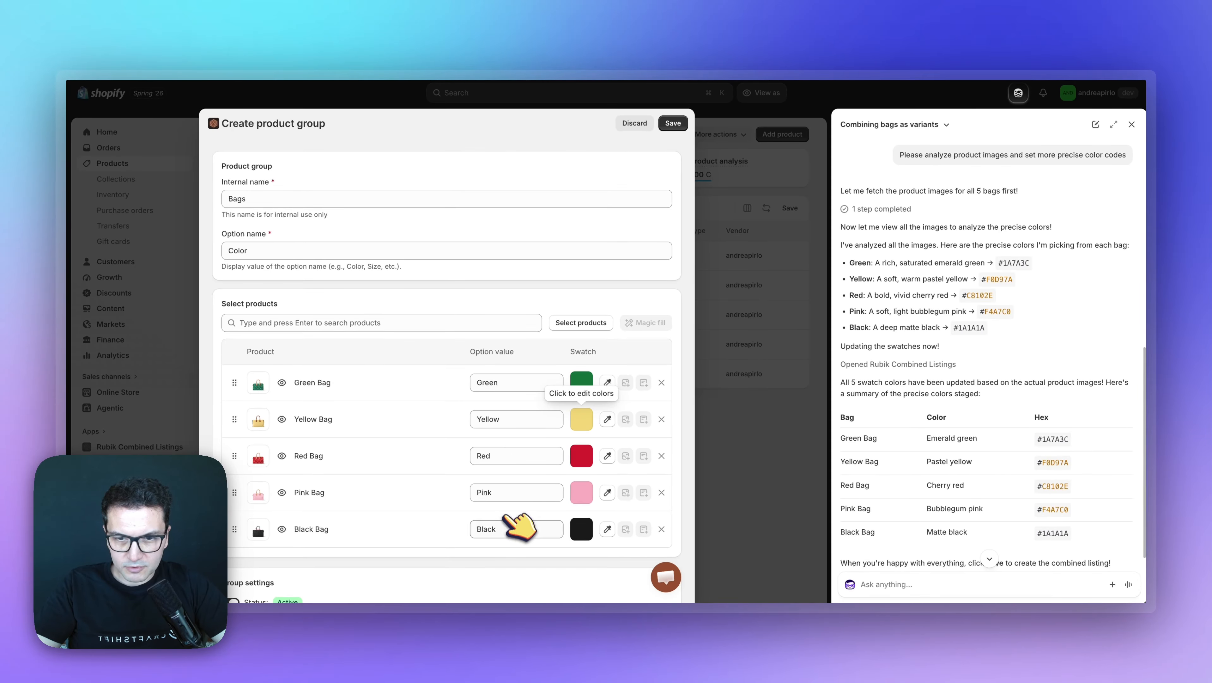
Ask the assistant "Can you please also set better option values to represent correct colors"
left_click(865, 584)
type("Can you please ")
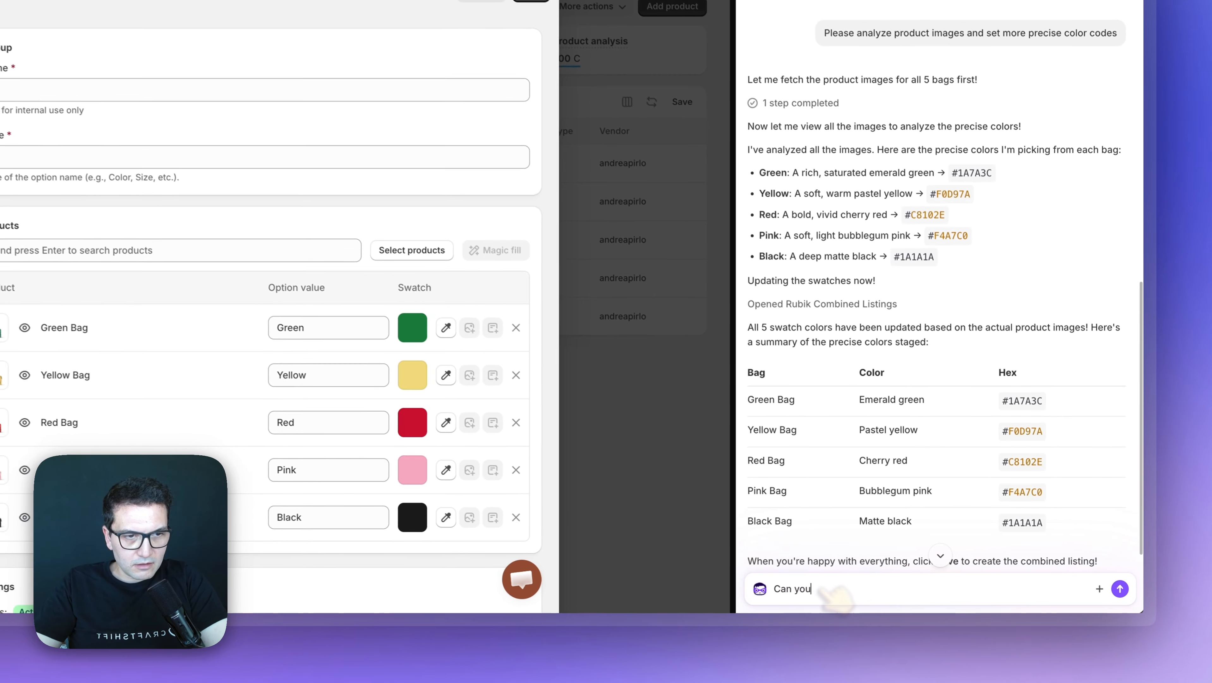
type("al")
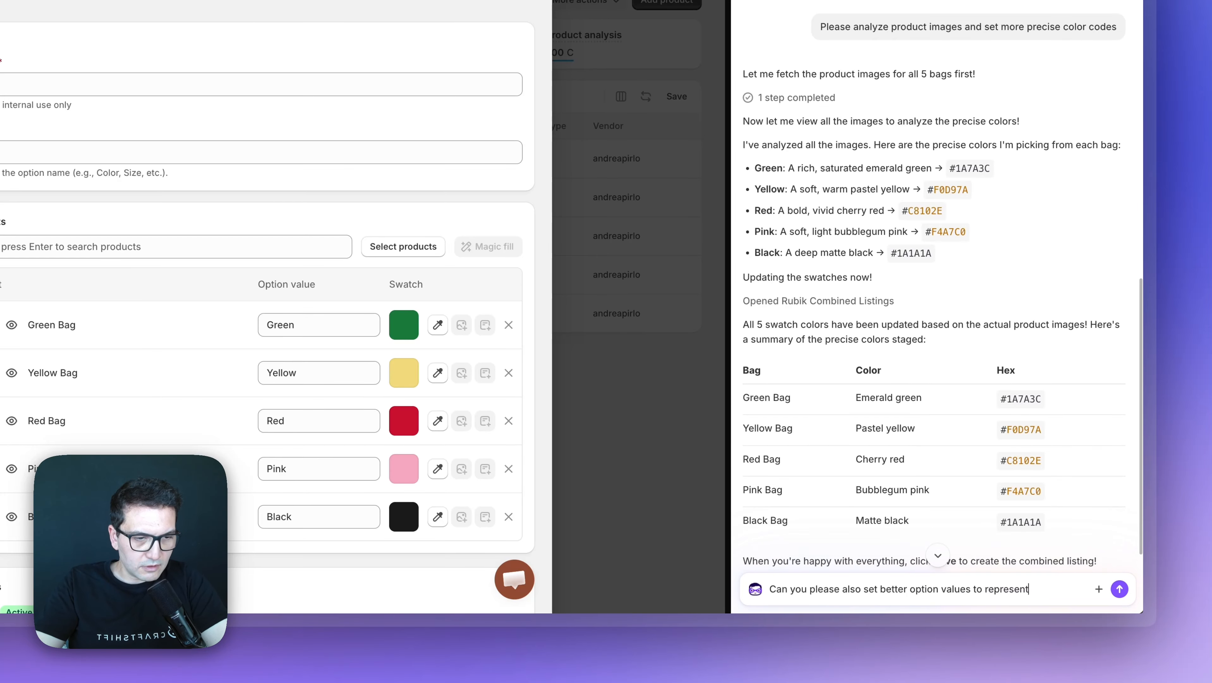
type("lors")
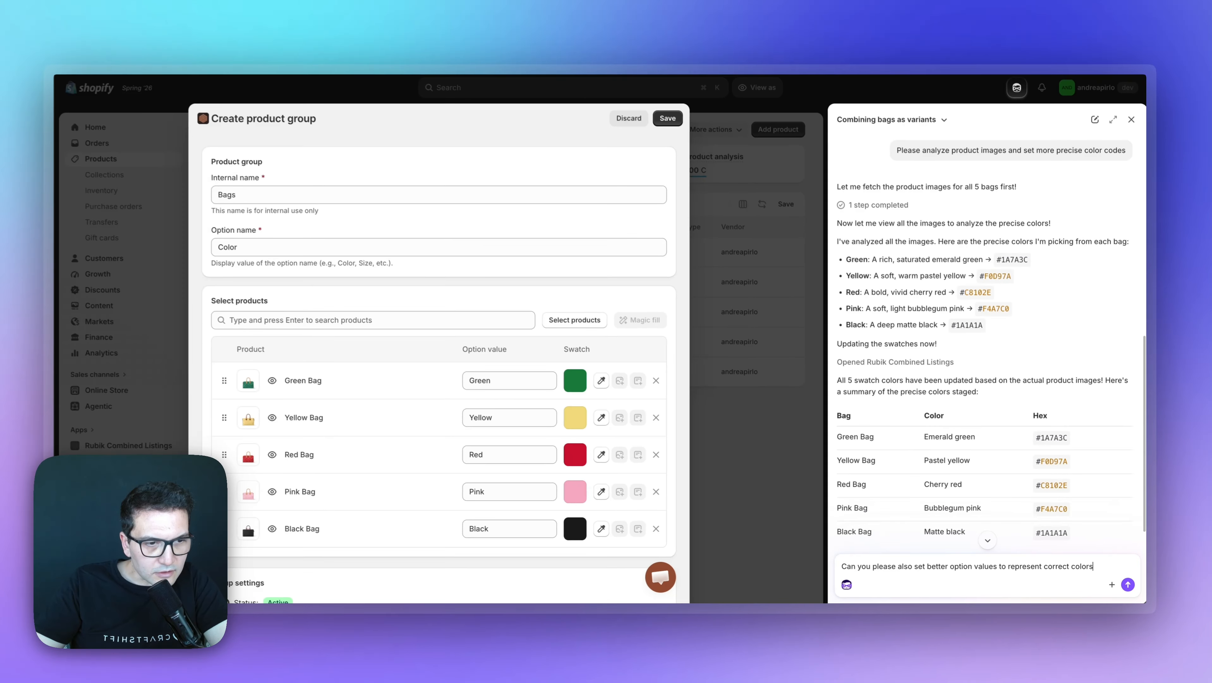
key("Return")
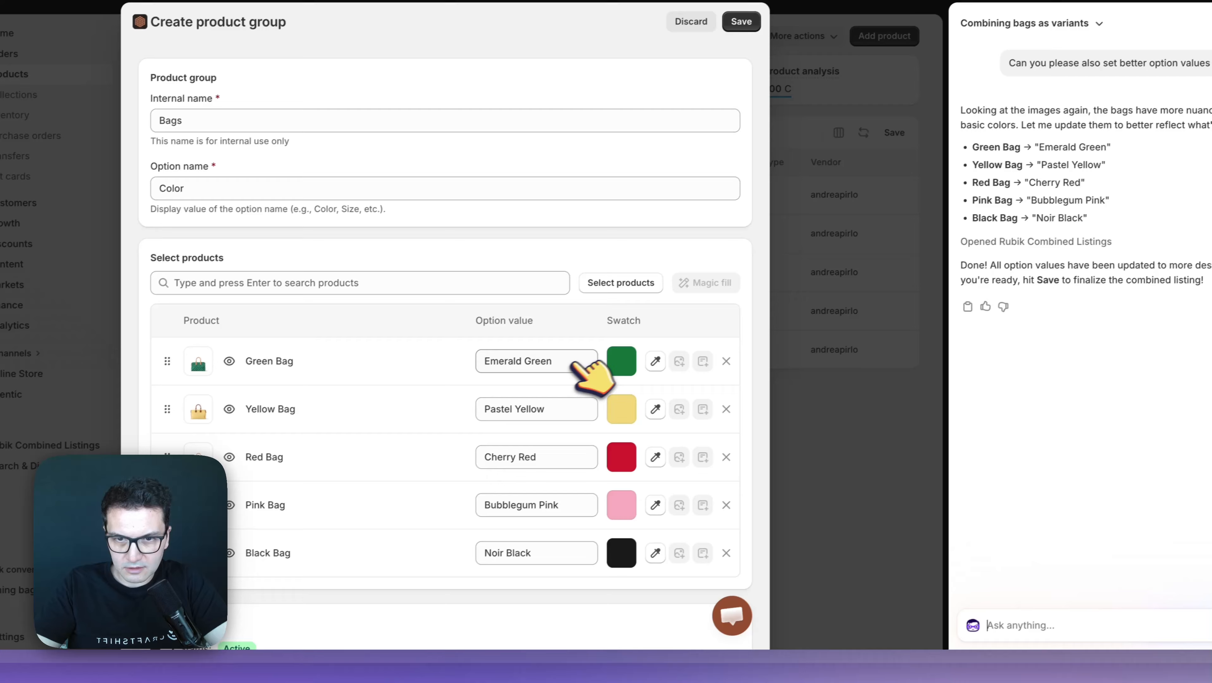
Review the five bags' option values and the swatch preview, and save the Bags product group
left_click_drag(470, 391, 390, 391)
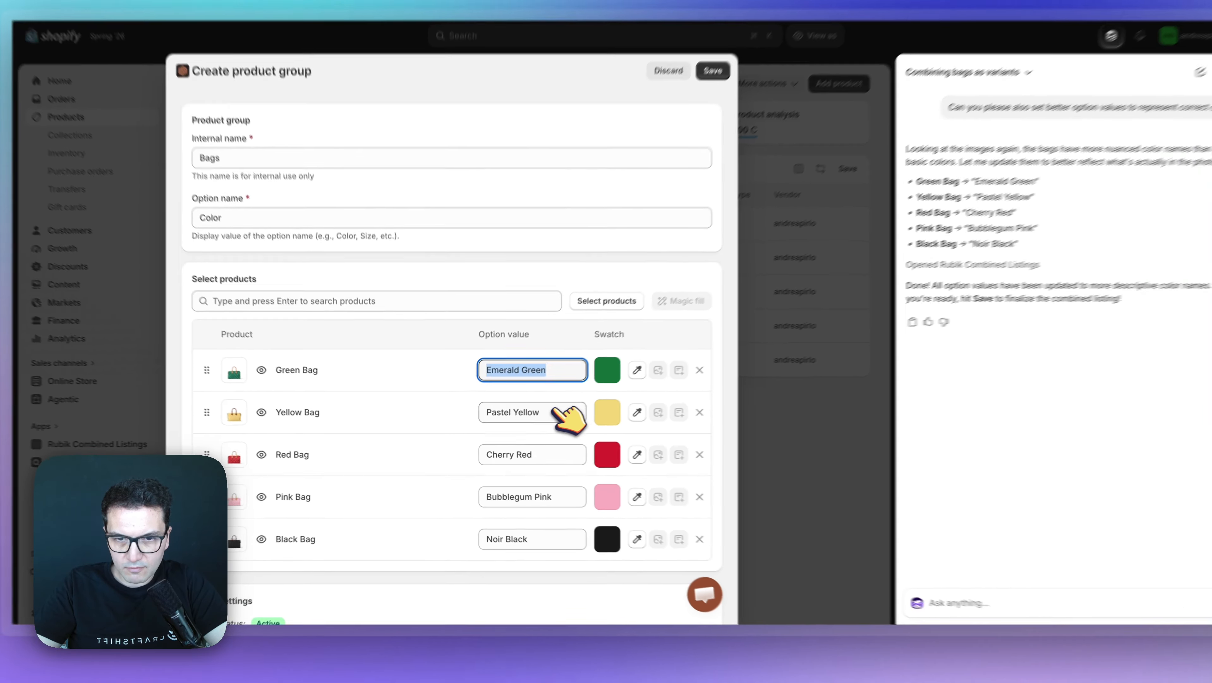
left_click(554, 407)
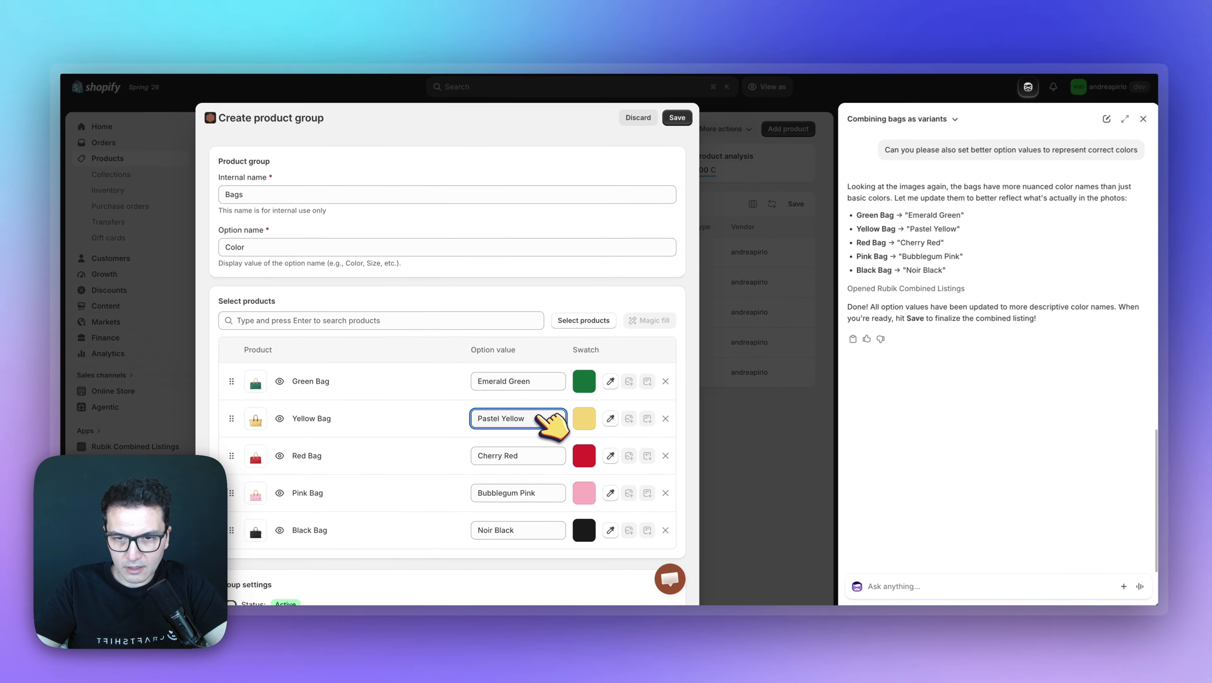
left_click(555, 457)
left_click(542, 494)
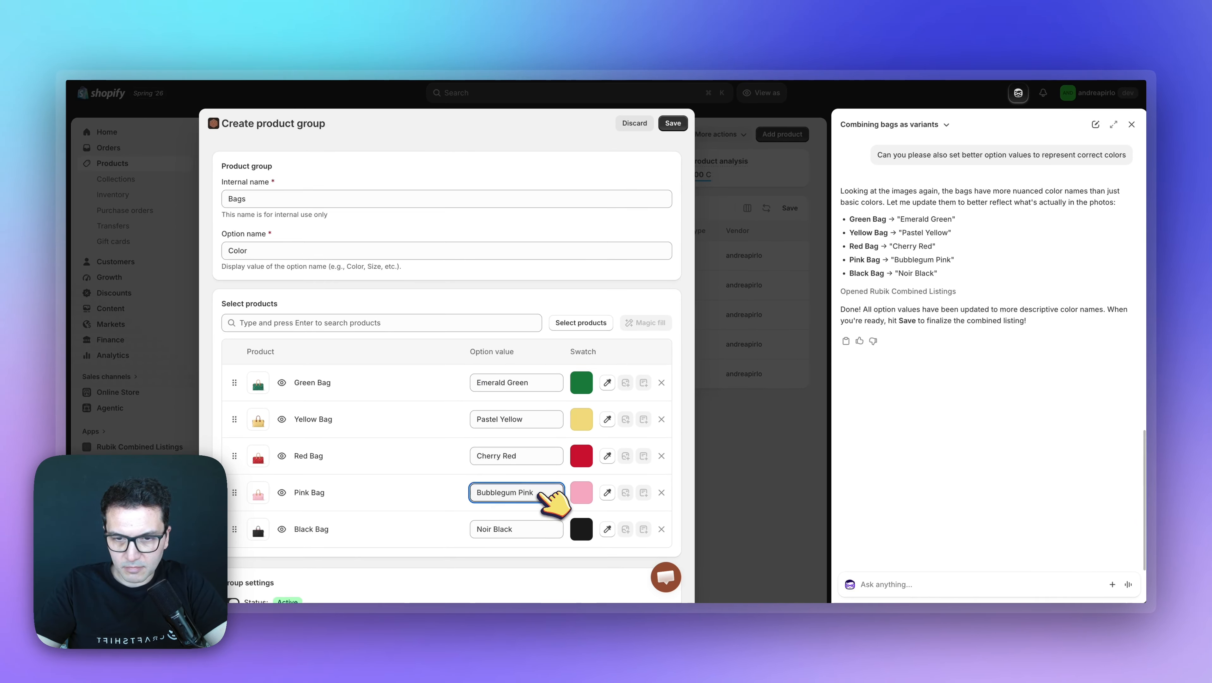
left_click(540, 531)
scroll(405, 435, "down", 5)
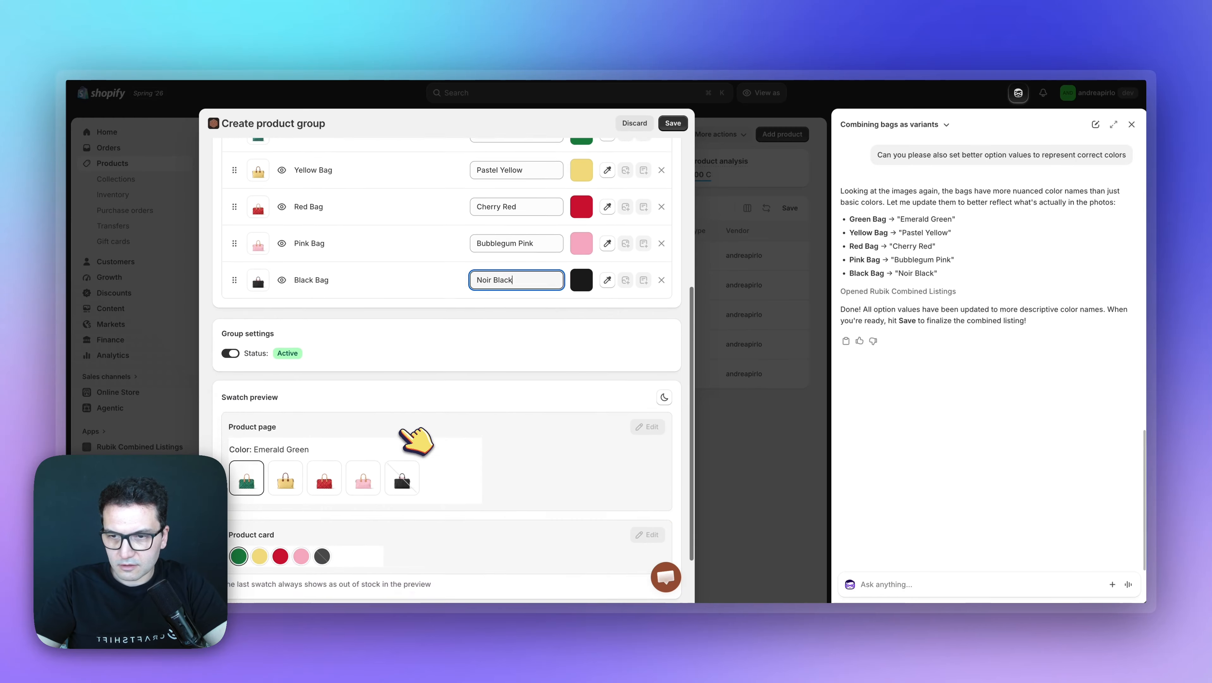
scroll(411, 438, "up", 5)
left_click(676, 123)
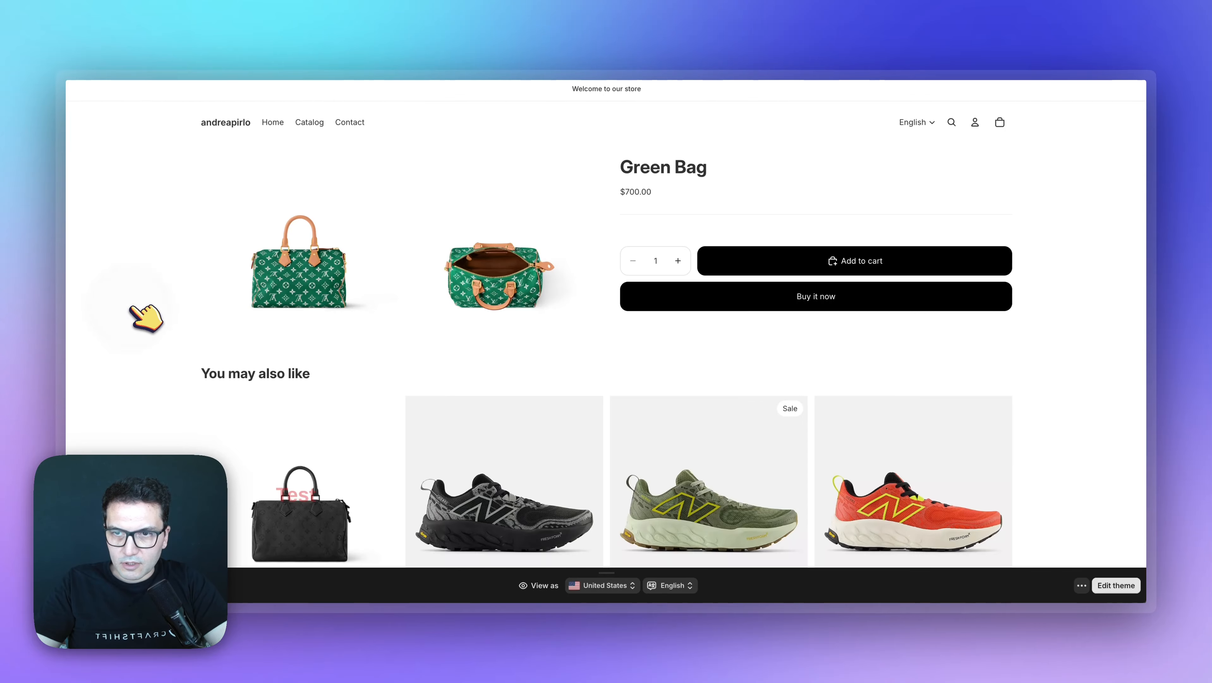
Reload the Green Bag page on the storefront and try the Pastel Yellow and Cherry Red color swatches
key("super+r")
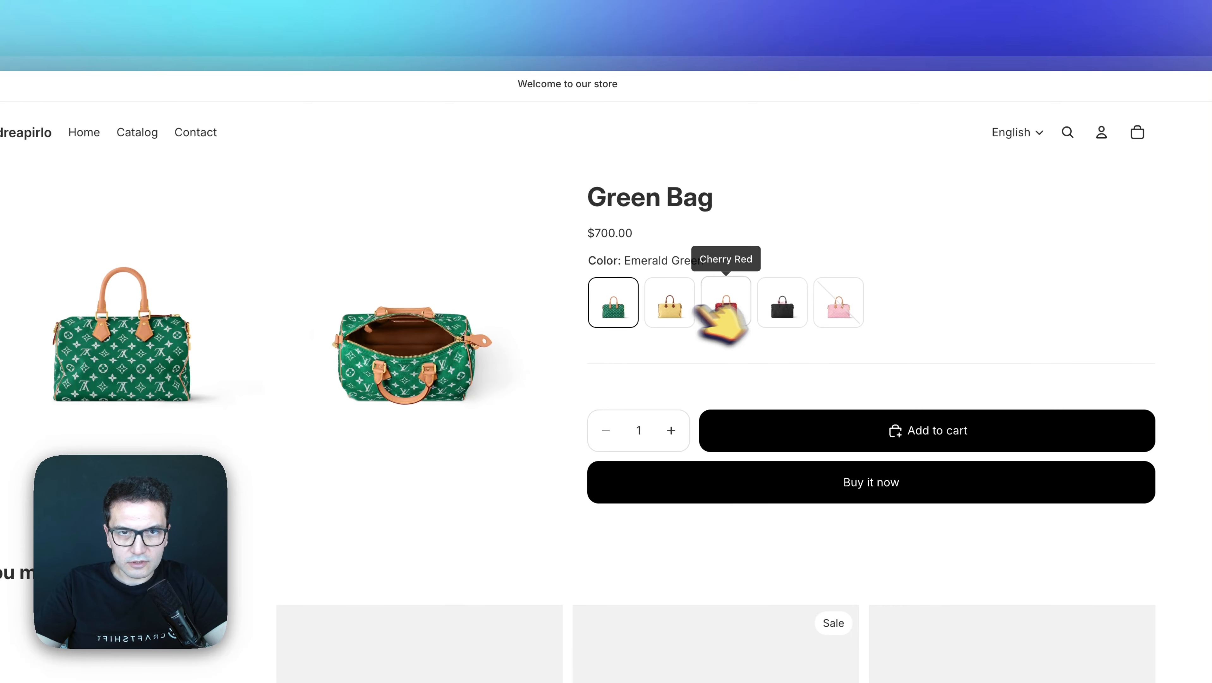
left_click(672, 315)
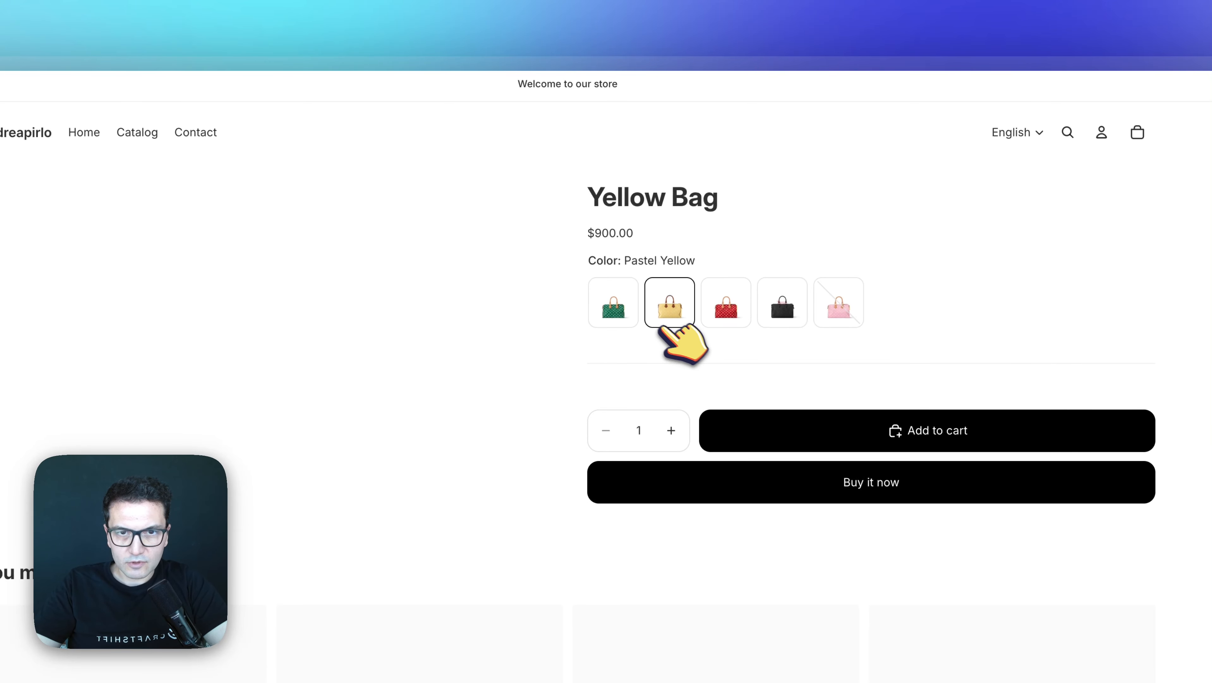
left_click(731, 306)
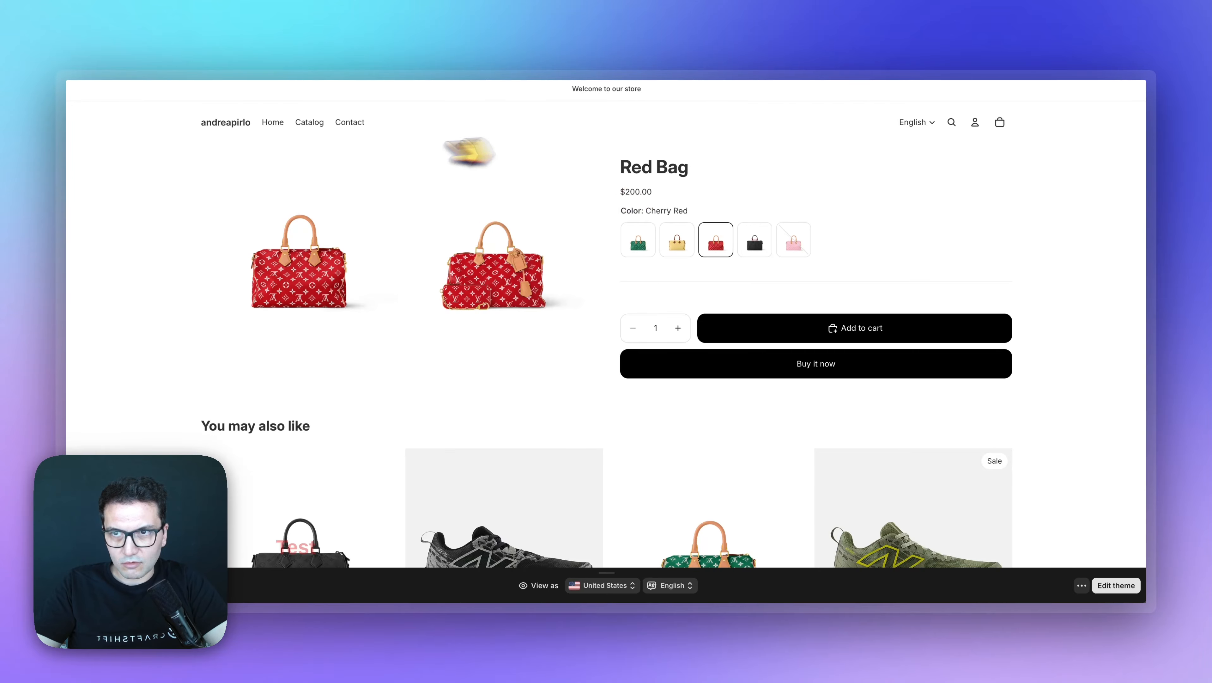
Check the color swatches on the storefront catalog's bag cards, opening the Red Bag from its card, and return to the Shopify admin
left_click(313, 123)
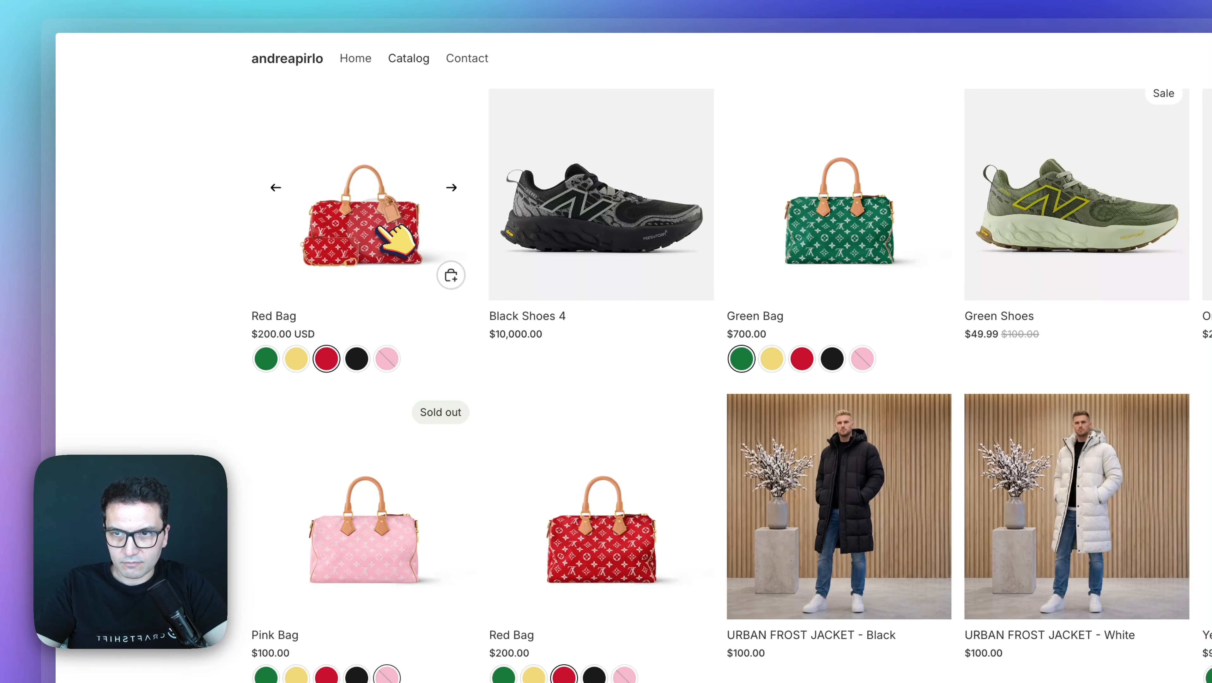
left_click(405, 235)
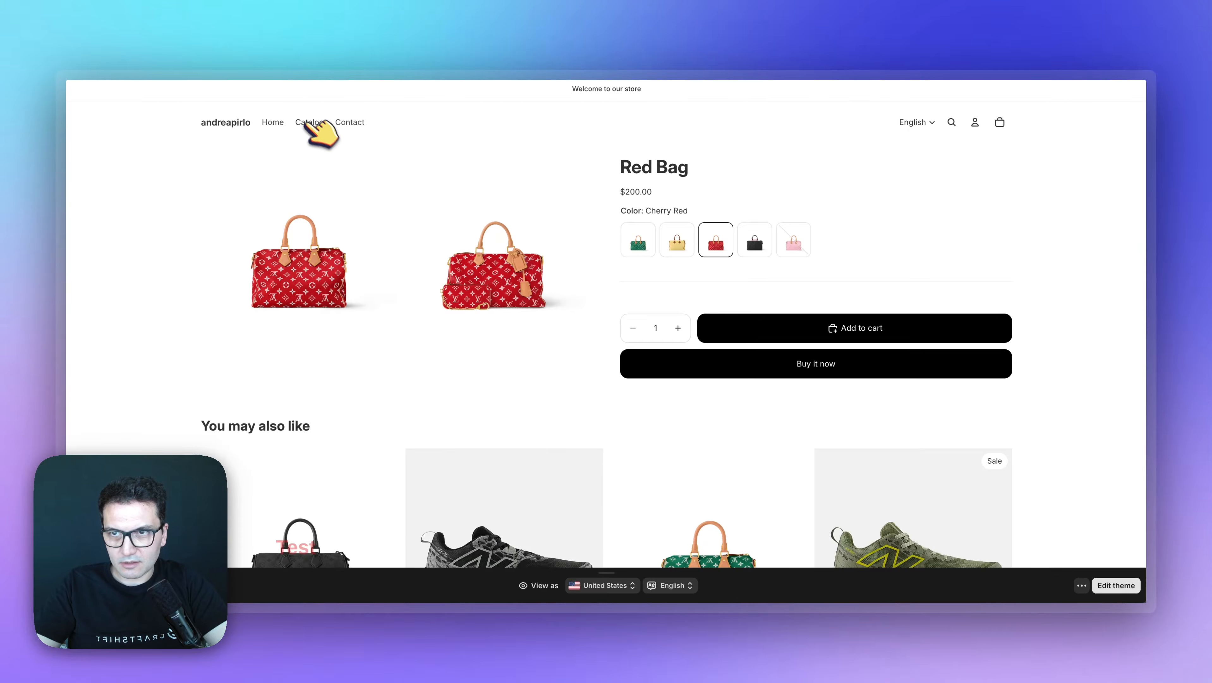
left_click(302, 121)
scroll(338, 296, "down", 3)
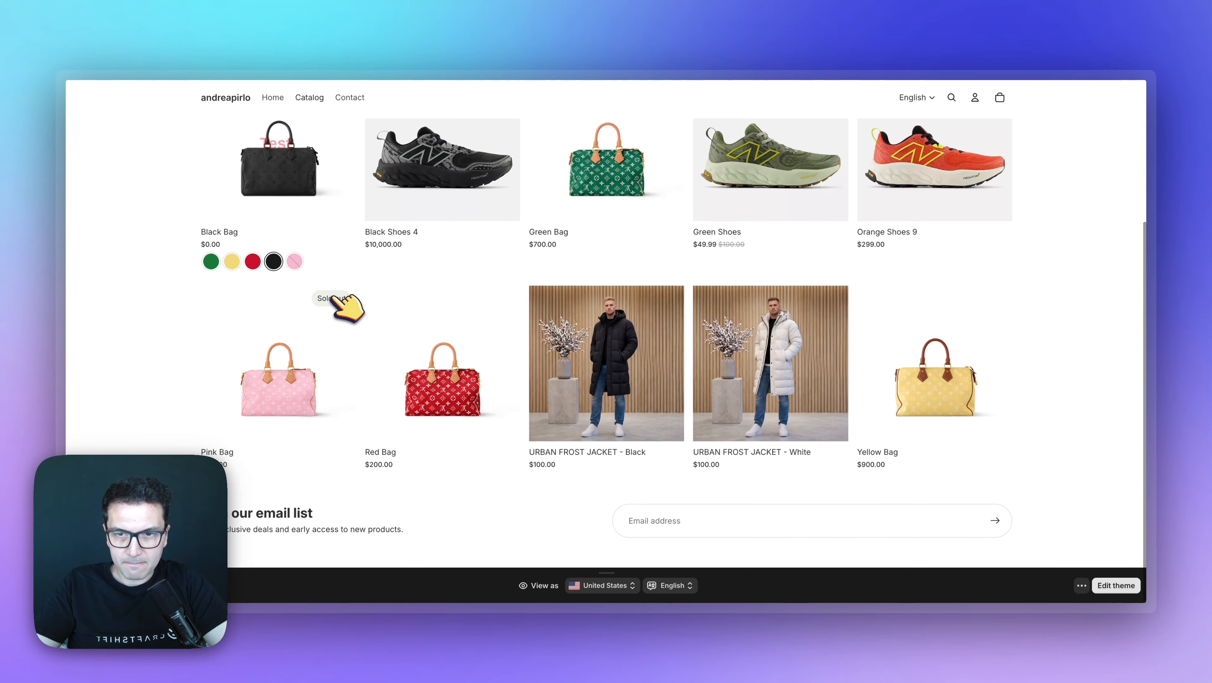
scroll(332, 297, "up", 3)
scroll(332, 297, "down", 3)
scroll(332, 298, "up", 3)
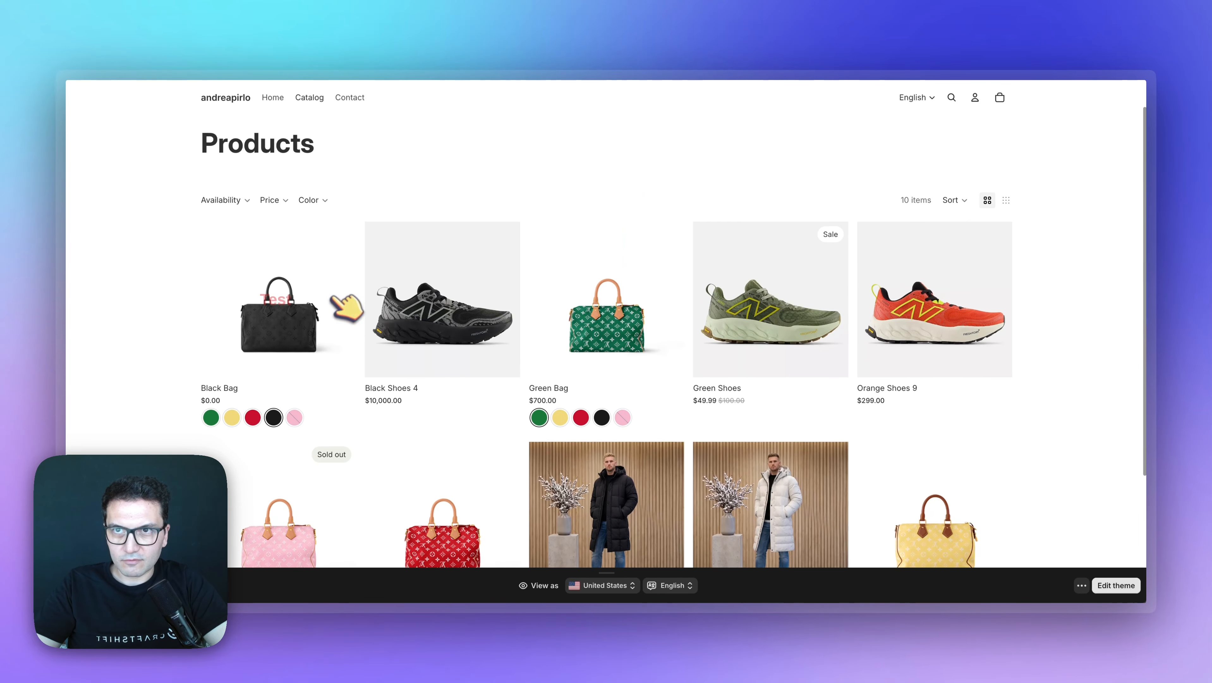
left_click(387, 24)
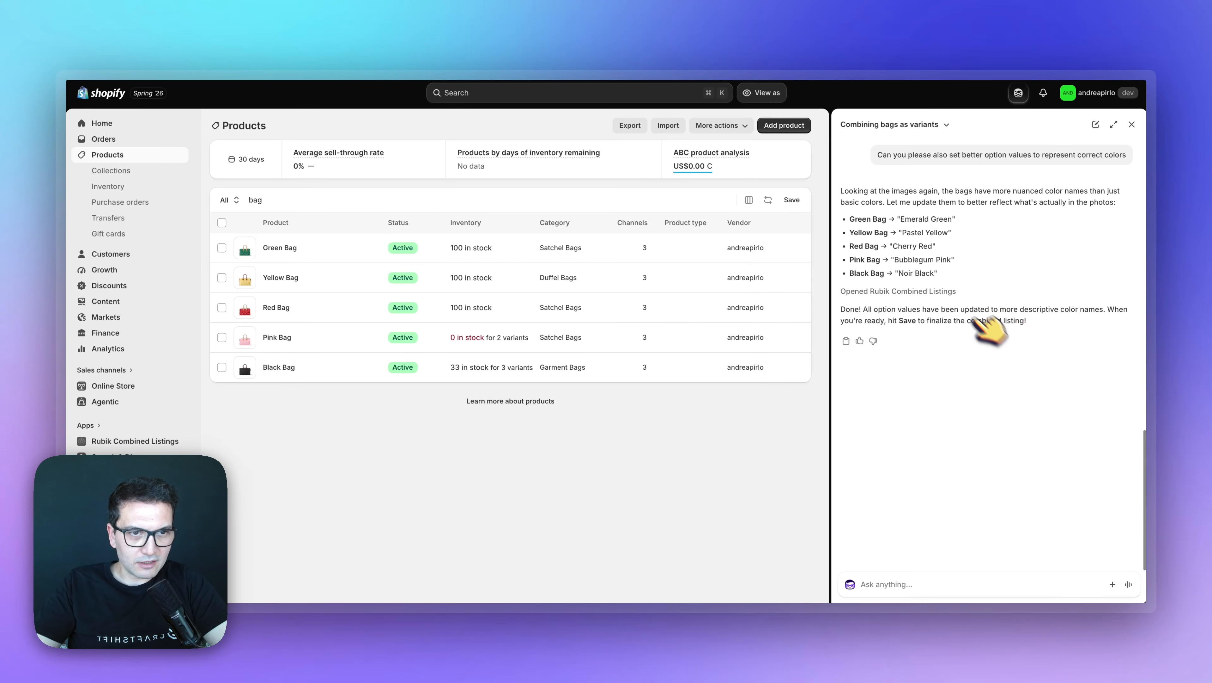